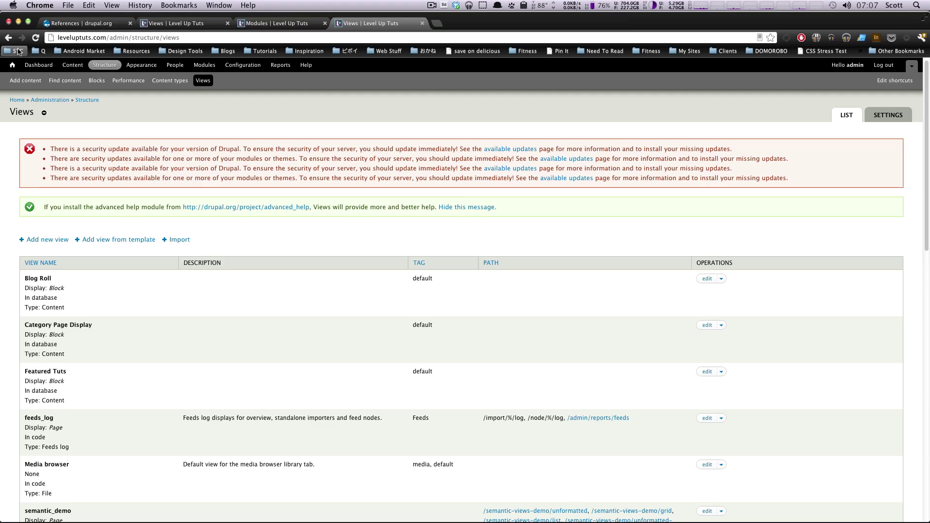
Step: Review the installed reference modules and the course page, then return to the Views list
click(246, 23)
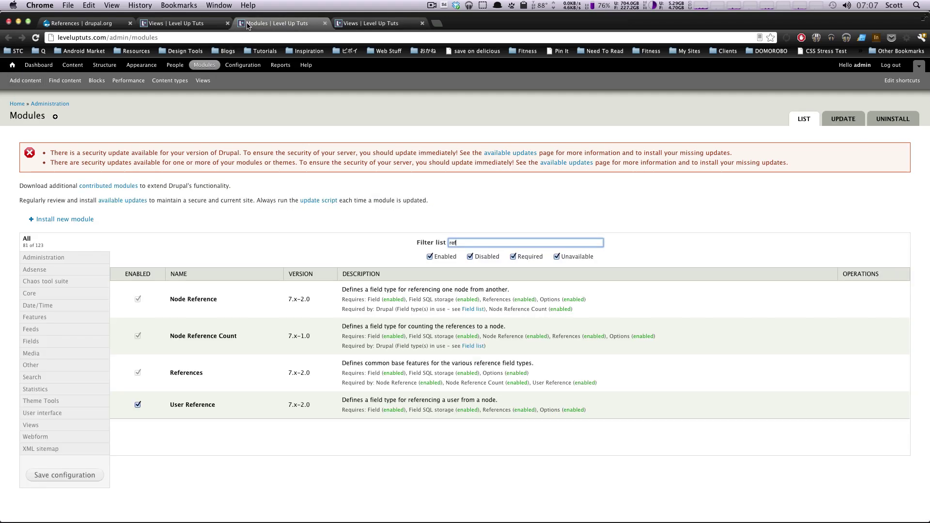
click(182, 25)
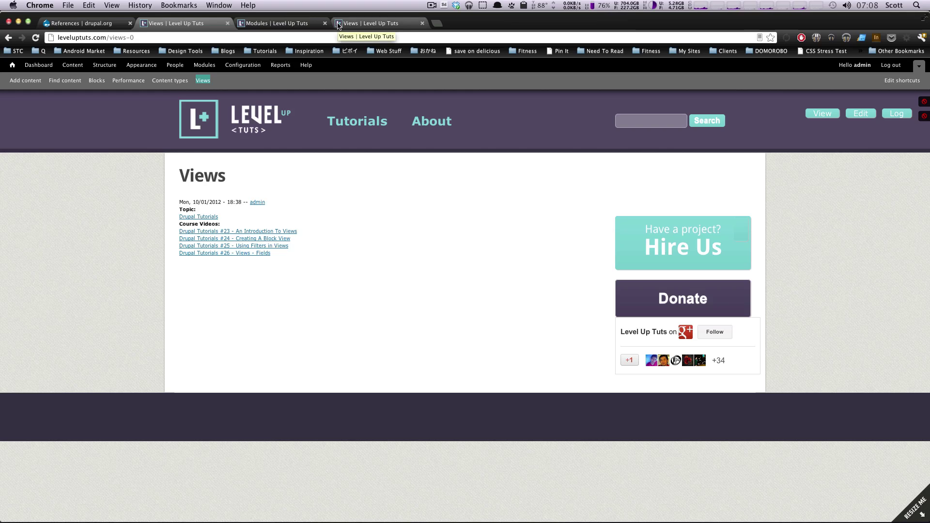
click(338, 26)
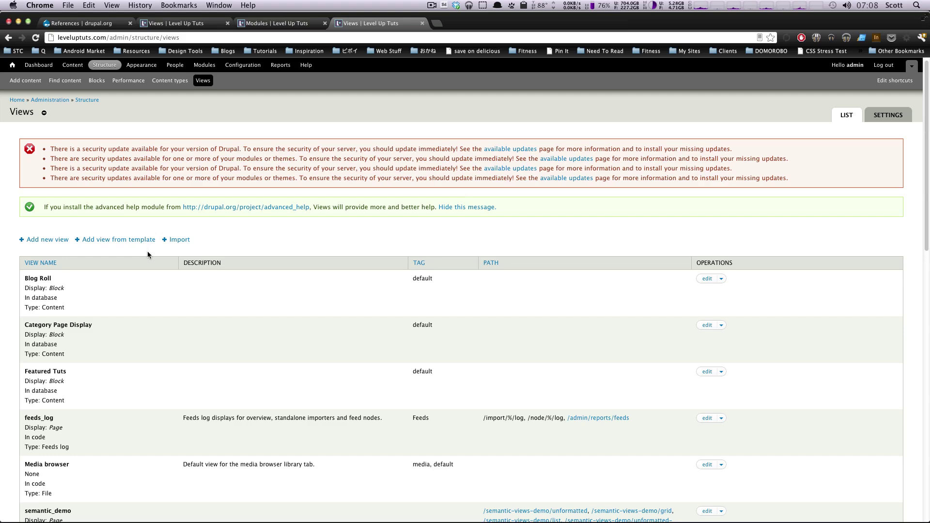
Step: Create a view named 'Courses' with a block display instead of a page
click(64, 242)
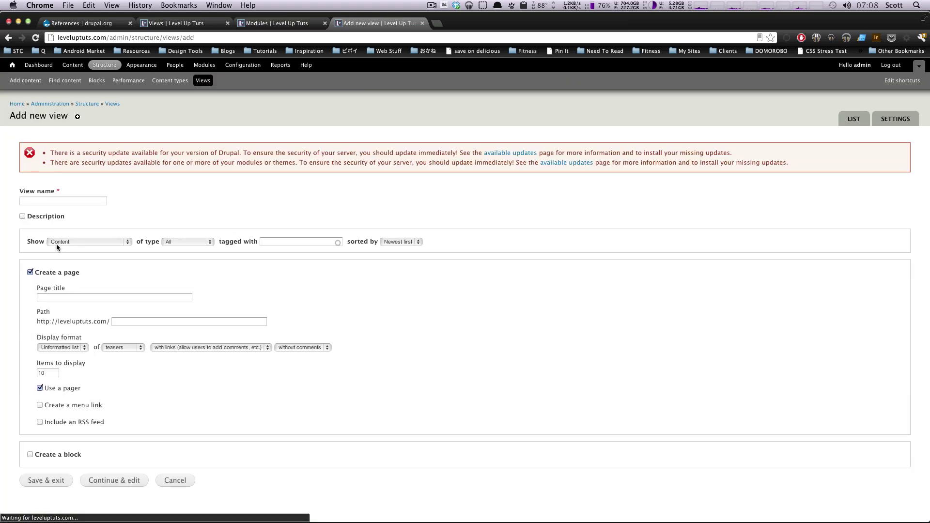
click(55, 201)
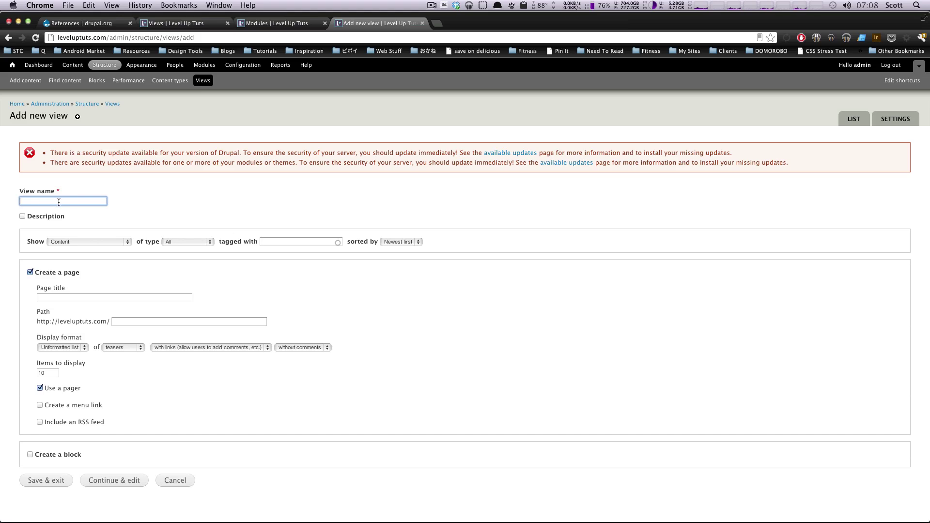
text(Courses)
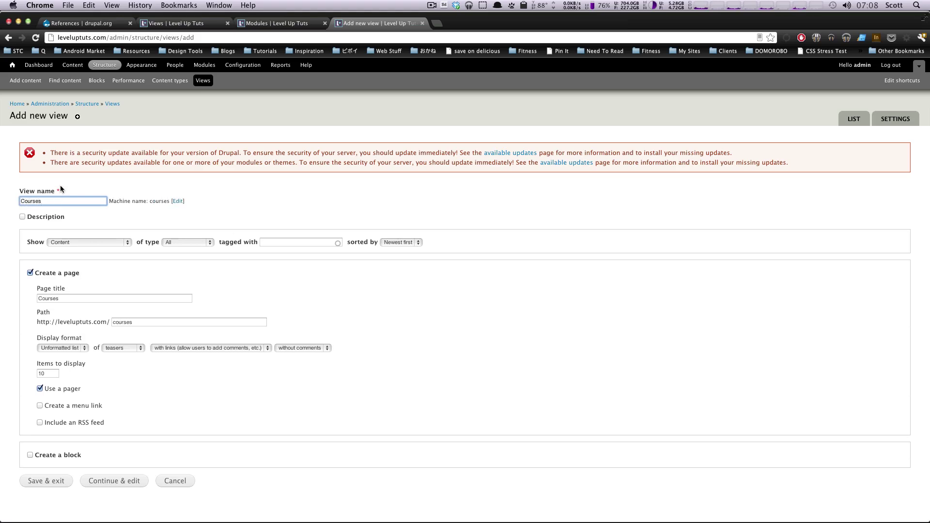
click(37, 272)
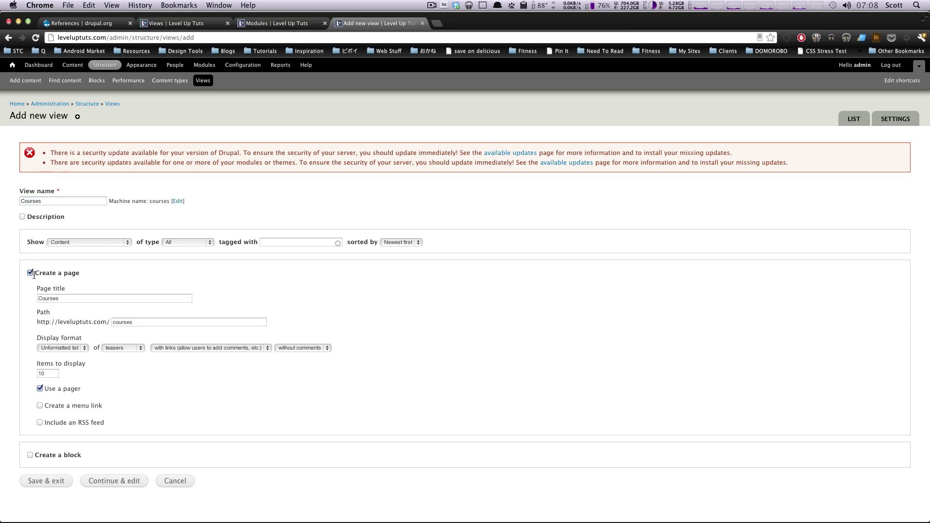
click(30, 273)
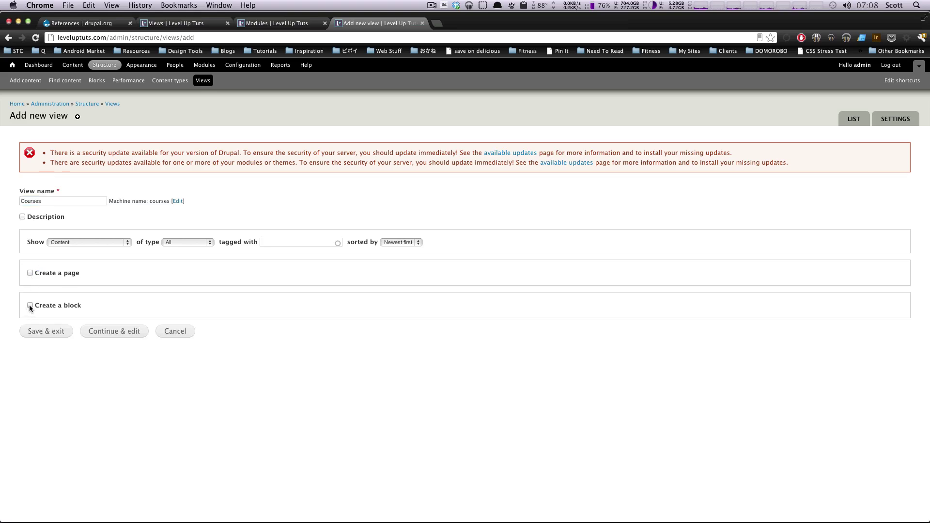
click(30, 305)
key(Tab)
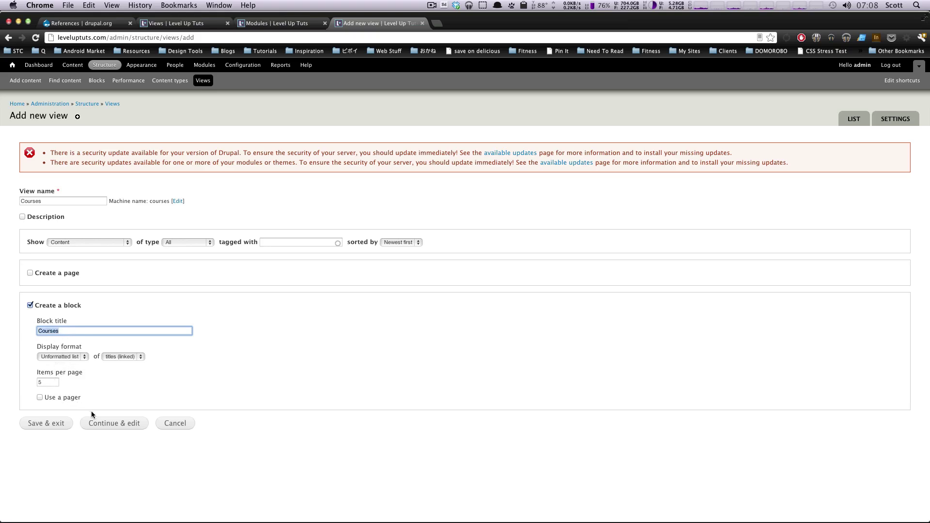
click(99, 424)
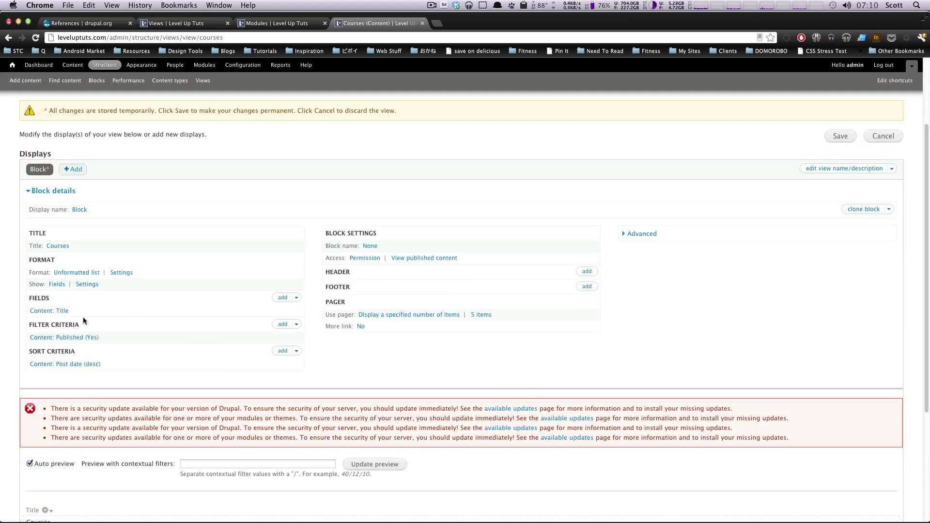
scroll(83, 316, down, 3)
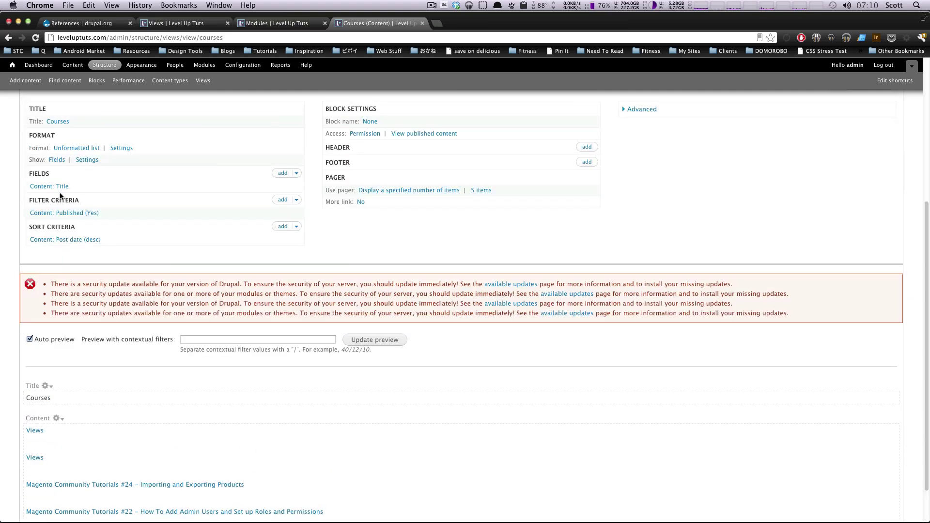
scroll(79, 384, down, 2)
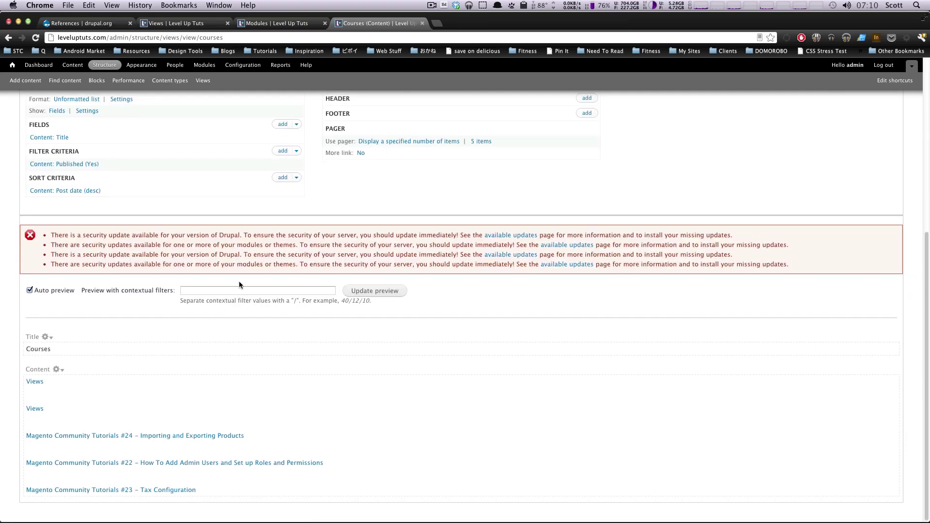
scroll(240, 189, up, 1)
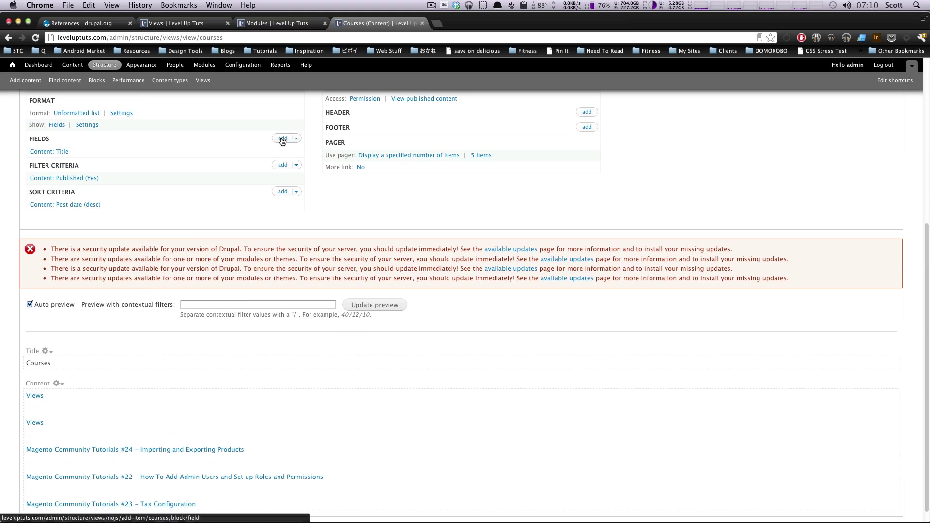
Step: Add the Content: Poster Image field to the Courses block with default settings
click(283, 139)
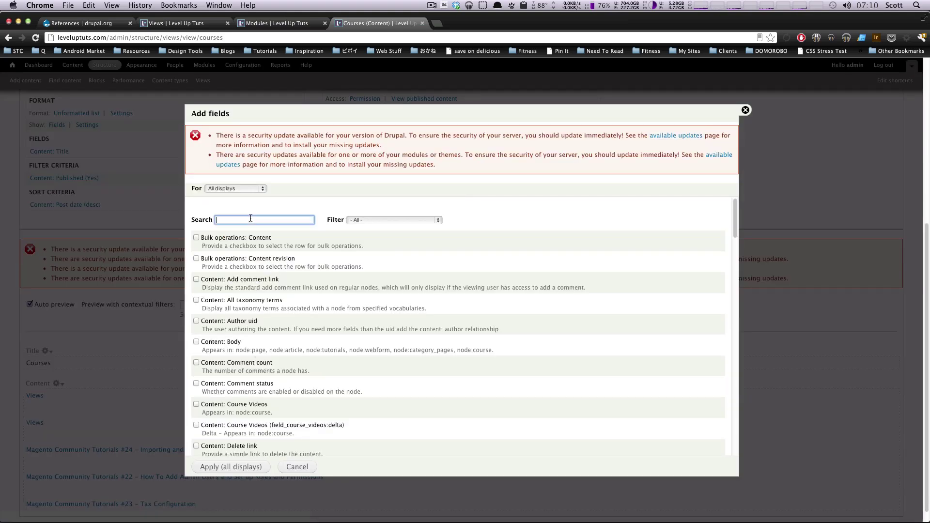
text(Pos)
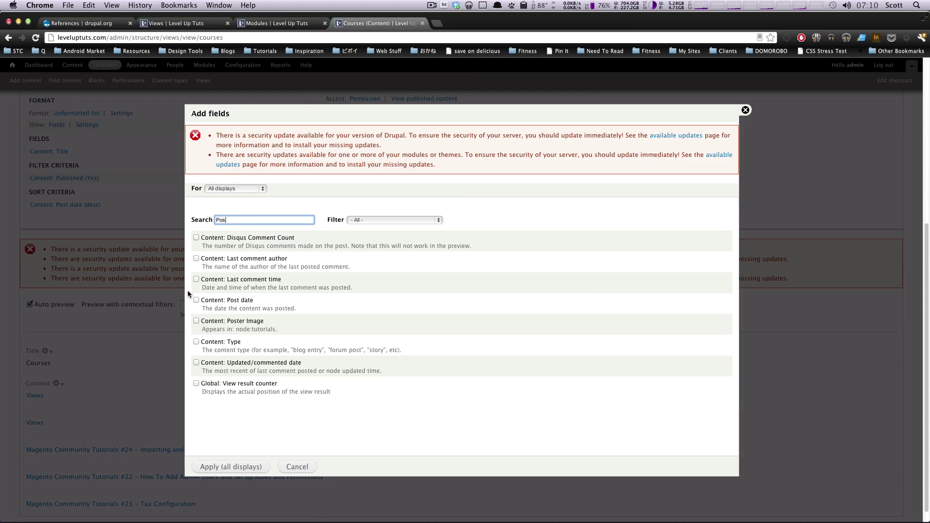
click(196, 320)
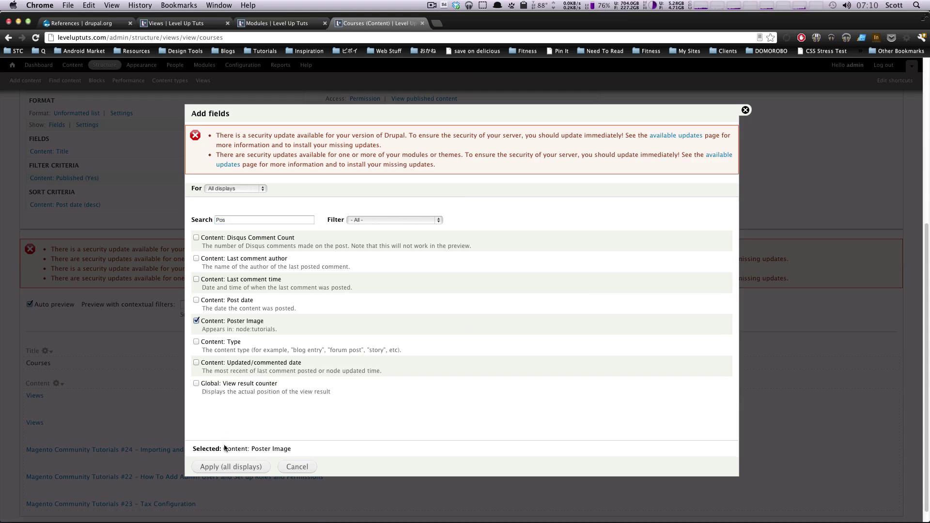
click(226, 471)
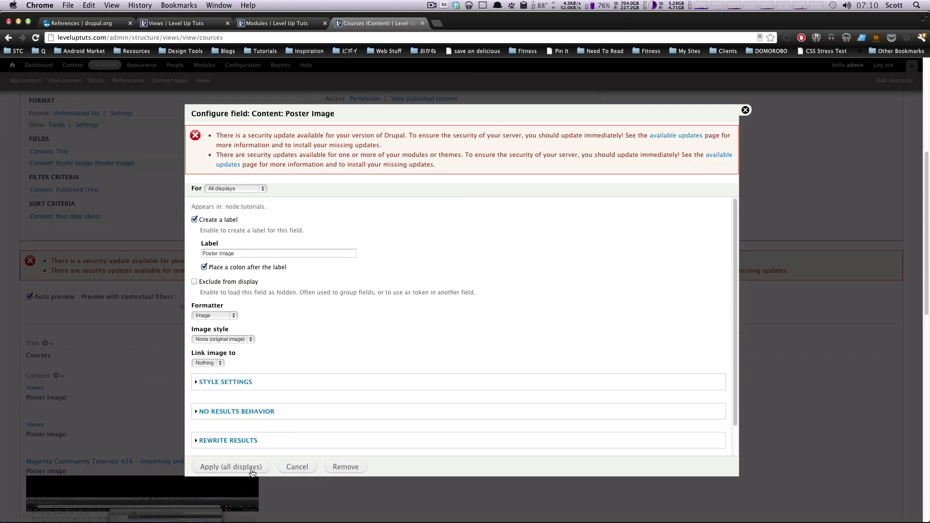
click(222, 474)
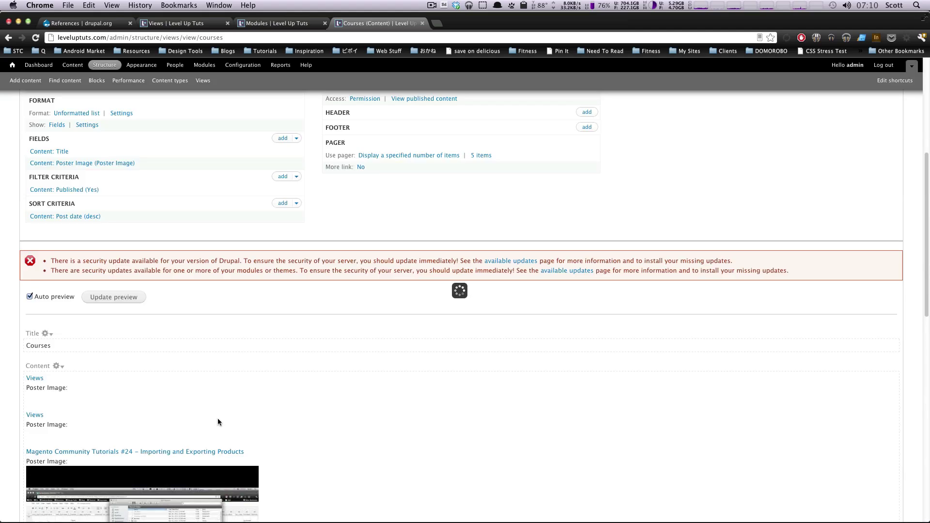
scroll(310, 421, down, 5)
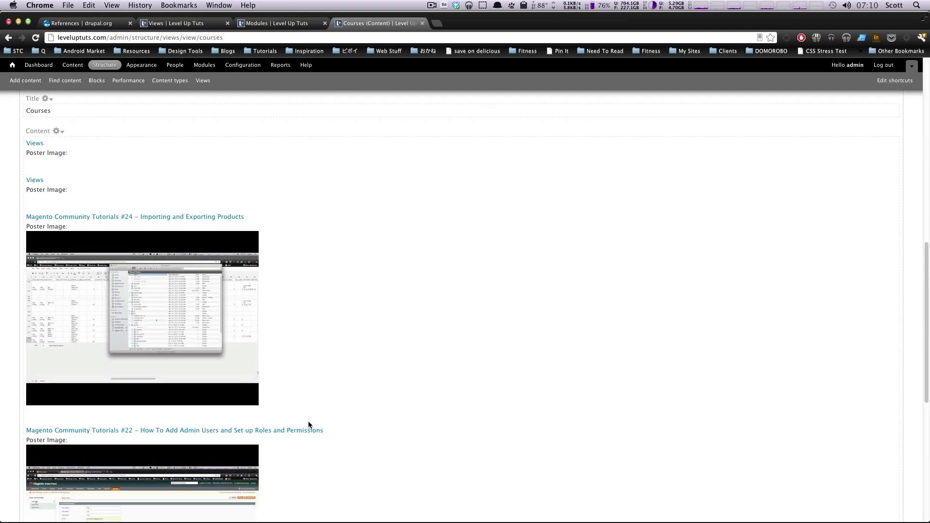
scroll(307, 421, down, 6)
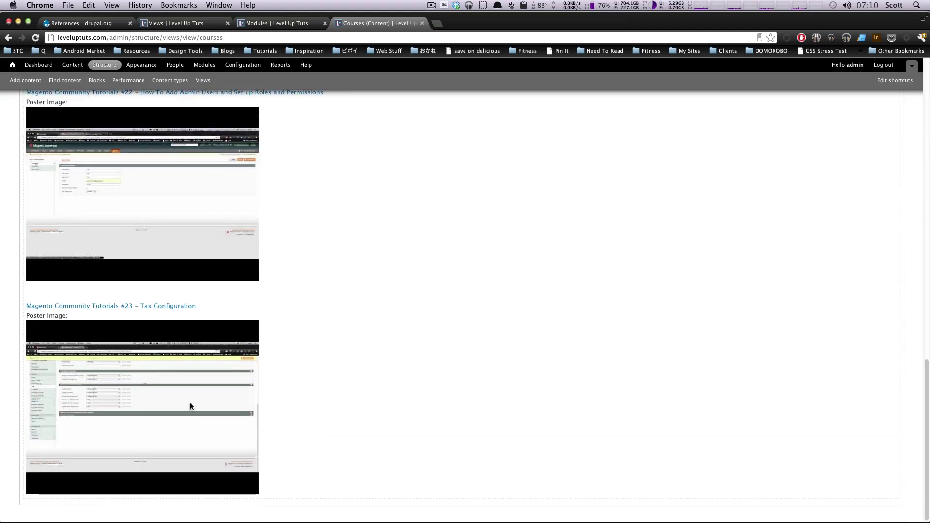
scroll(189, 403, up, 4)
scroll(188, 408, up, 6)
scroll(218, 364, up, 3)
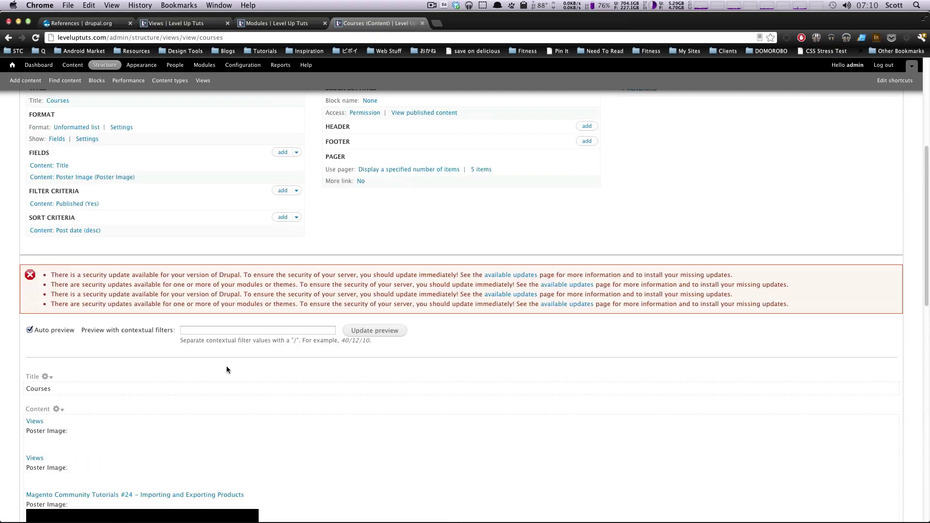
scroll(578, 234, up, 3)
click(637, 274)
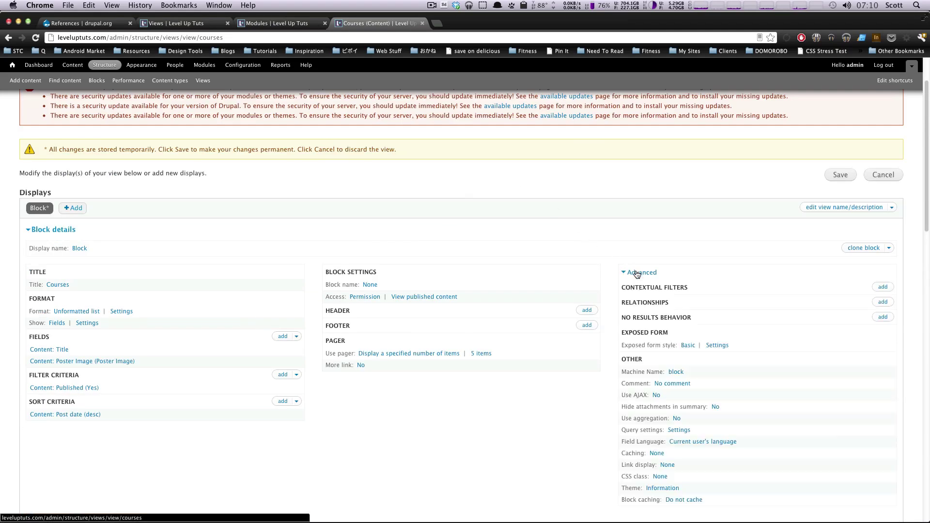
Step: Add the Content: Course Videos relationship with 'Require this relationship' checked
click(881, 303)
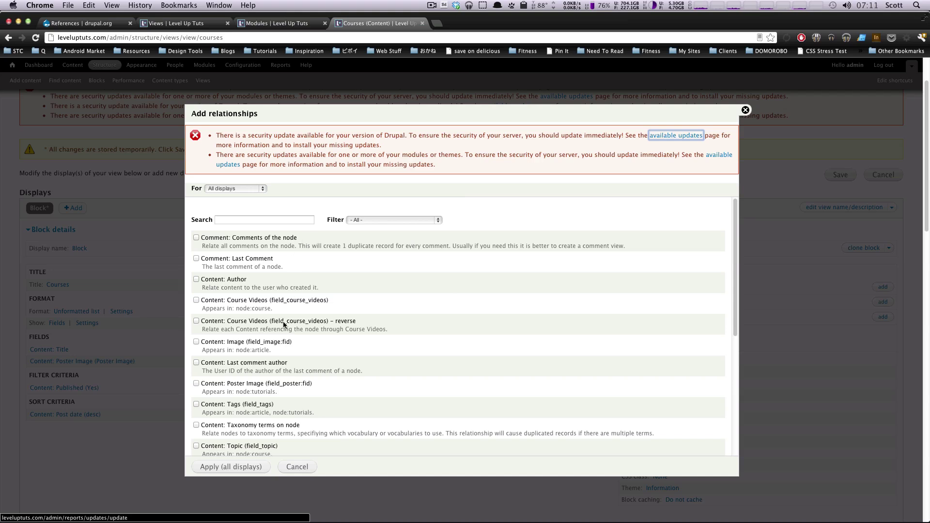
click(196, 301)
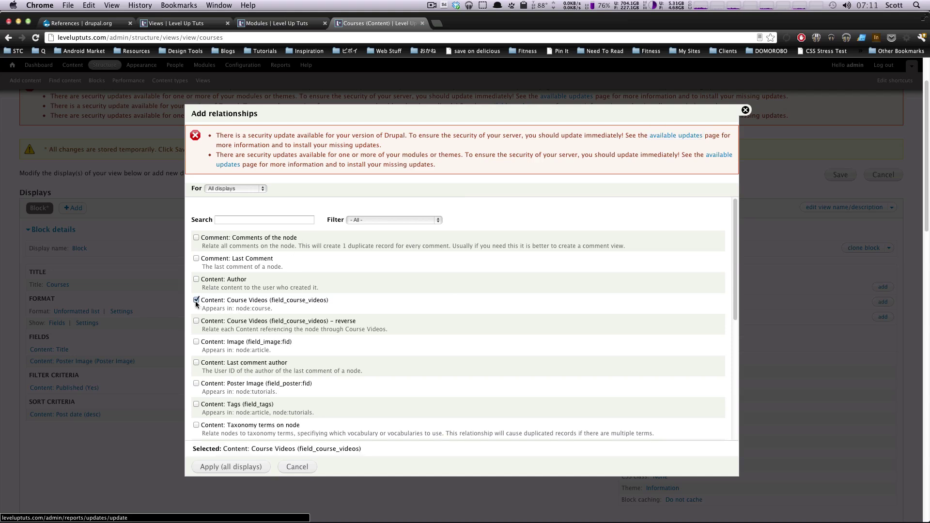
click(226, 471)
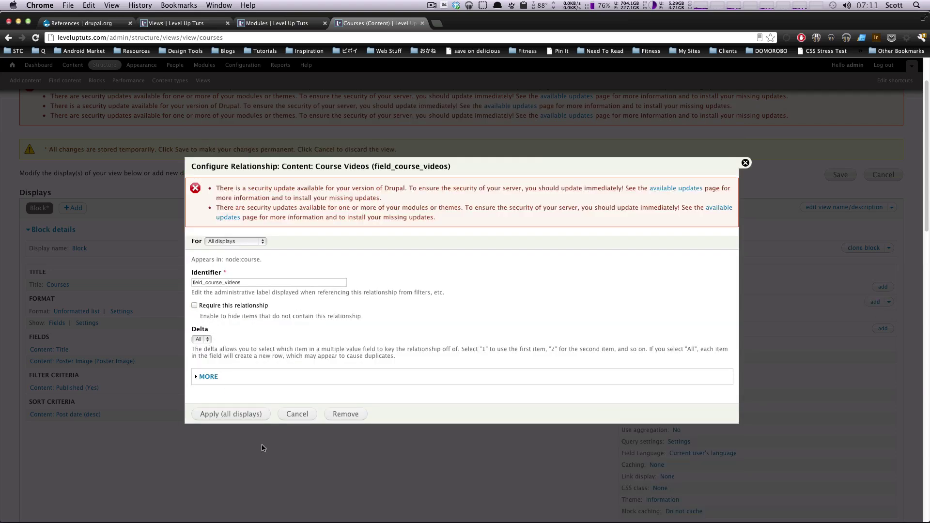
drag(246, 350, 395, 356)
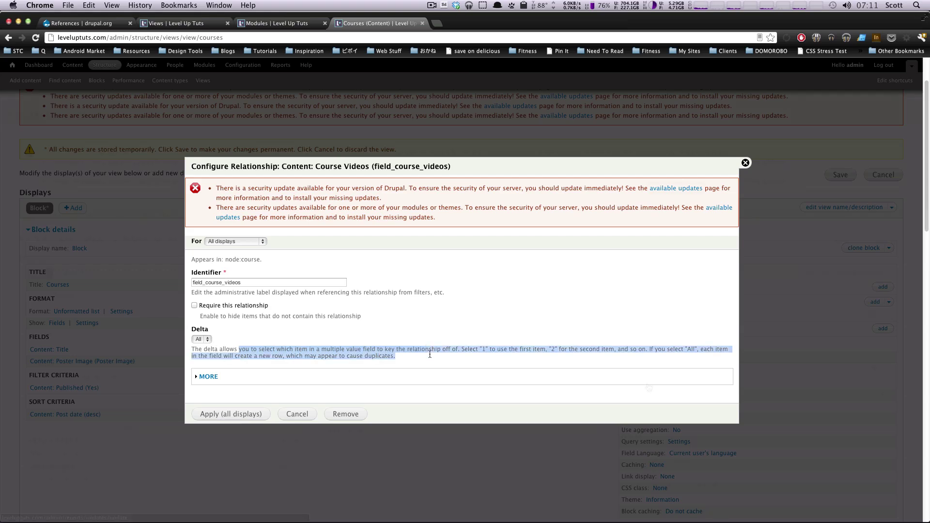
click(394, 322)
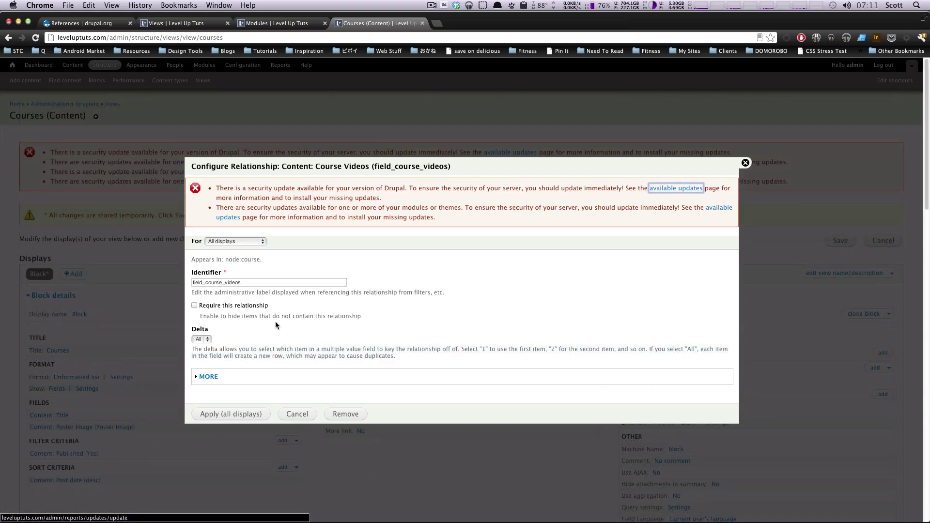
click(194, 306)
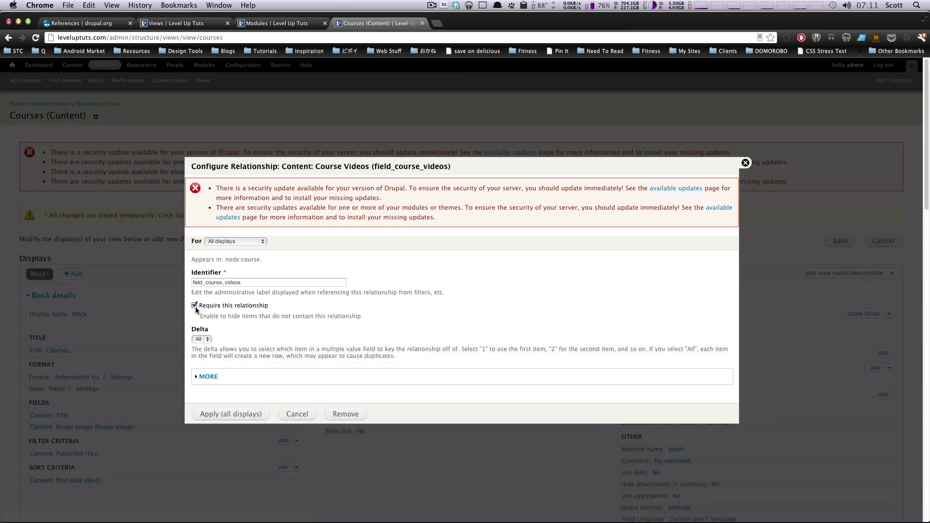
mouse_move(204, 314)
mouse_down()
mouse_move(342, 325)
mouse_move(353, 316)
mouse_up()
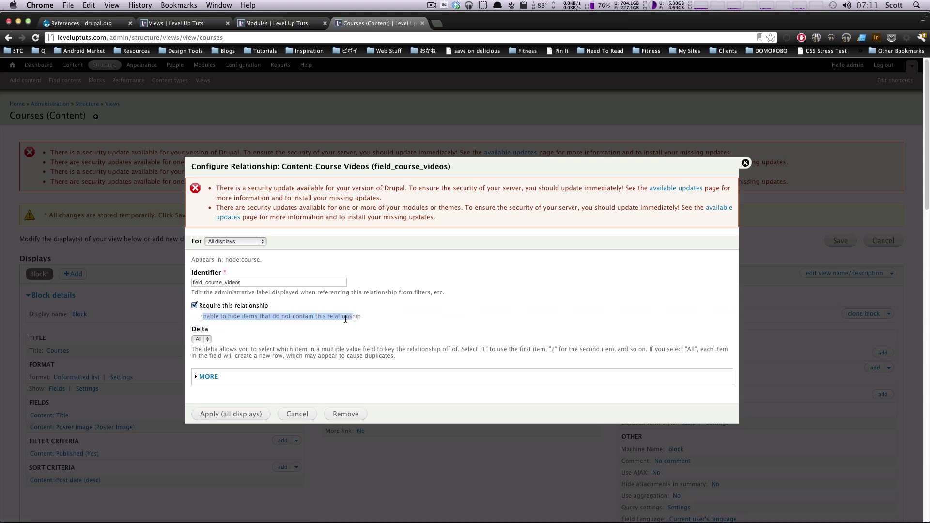
click(346, 317)
click(217, 414)
scroll(213, 374, down, 5)
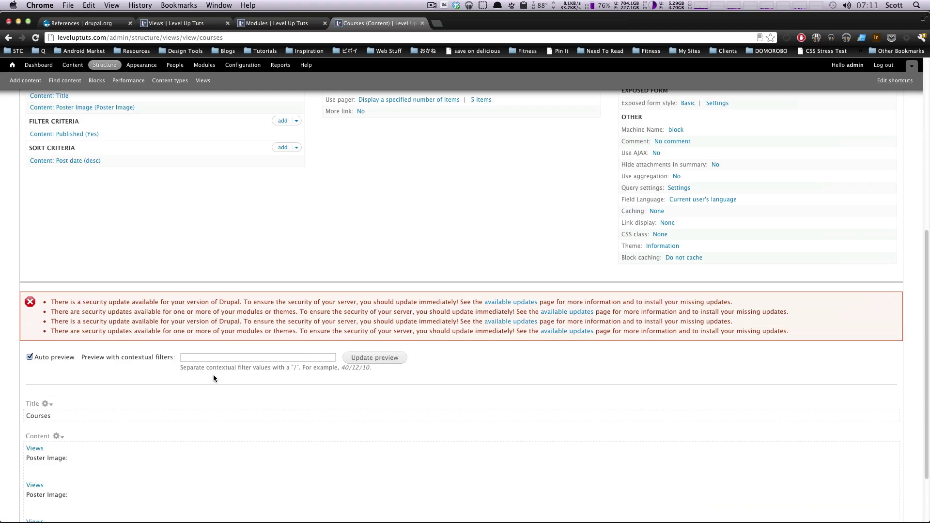
scroll(213, 376, down, 2)
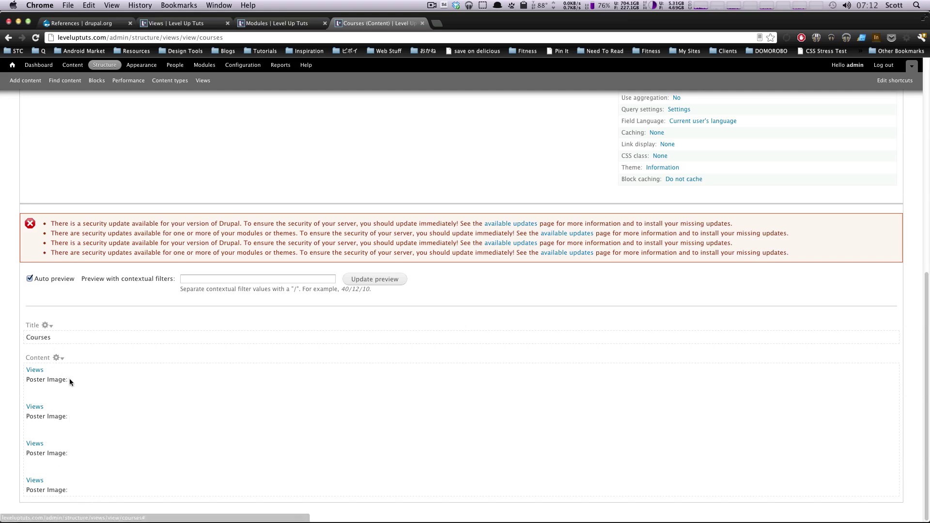
mouse_move(58, 379)
mouse_down()
mouse_move(29, 378)
mouse_move(41, 372)
mouse_up()
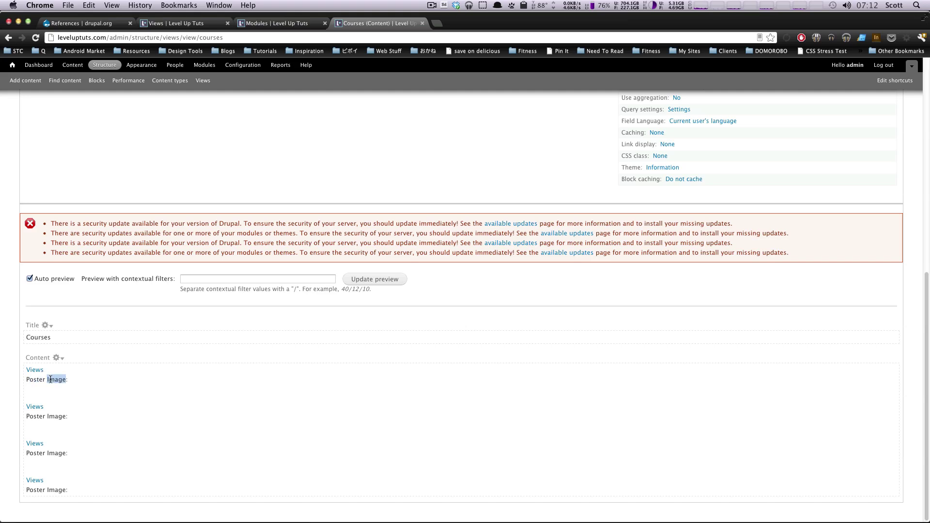
drag(41, 373, 71, 387)
scroll(199, 420, up, 10)
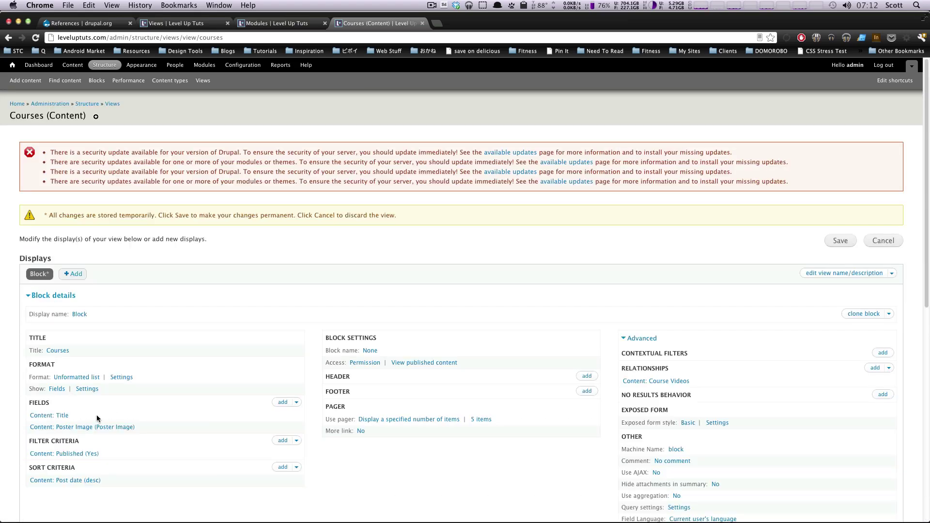
Step: Set the Title field's relationship to field_course_videos
click(58, 415)
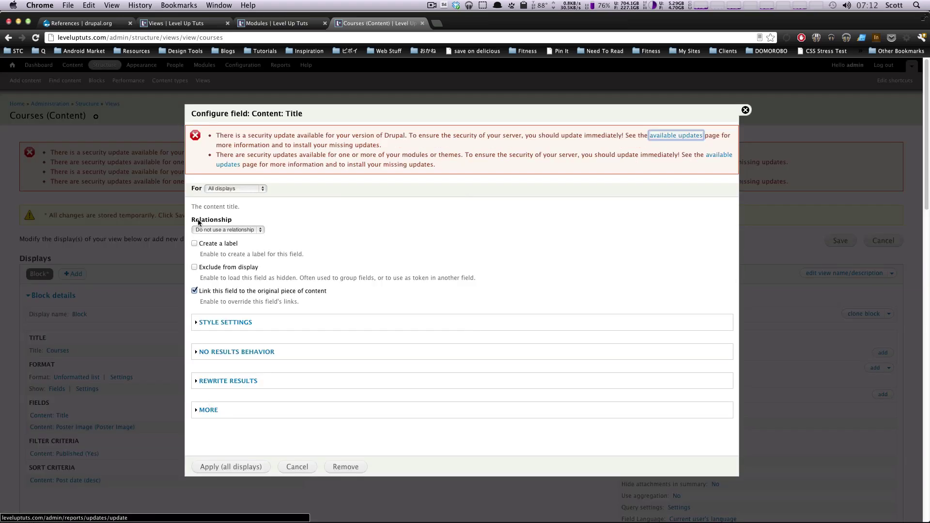
click(201, 230)
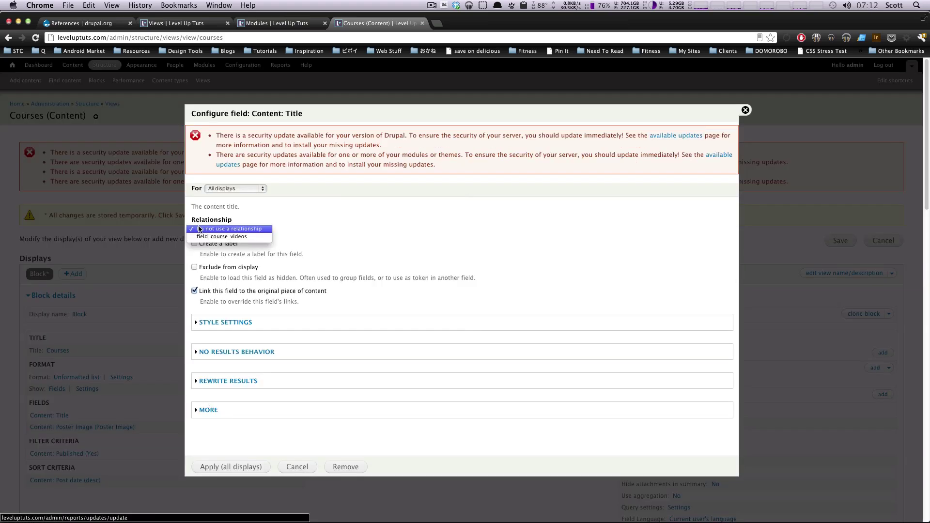
click(206, 236)
click(233, 467)
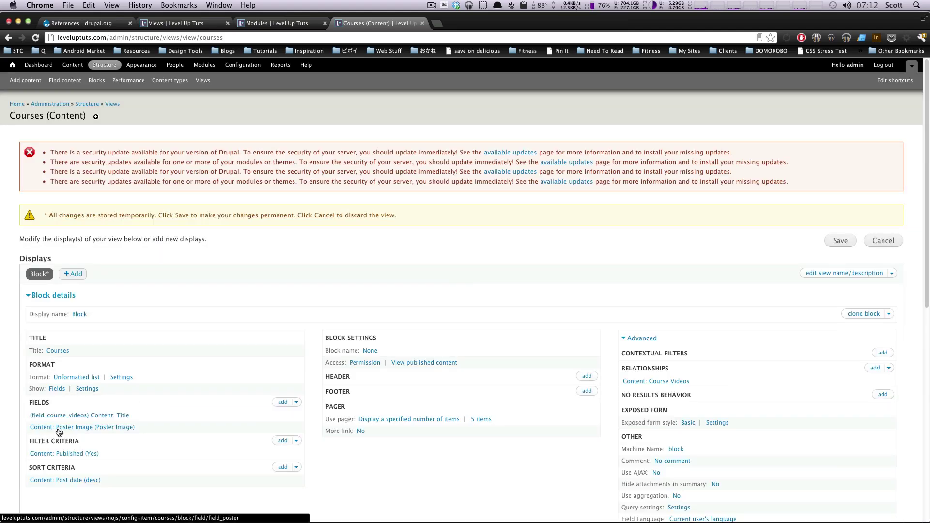
Step: Set the Poster Image field's relationship to field_course_videos
click(60, 434)
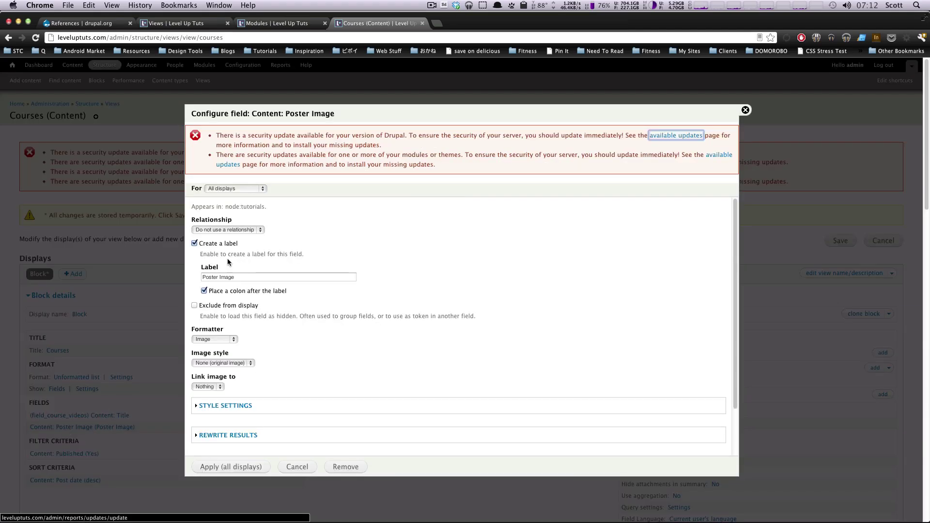
click(227, 229)
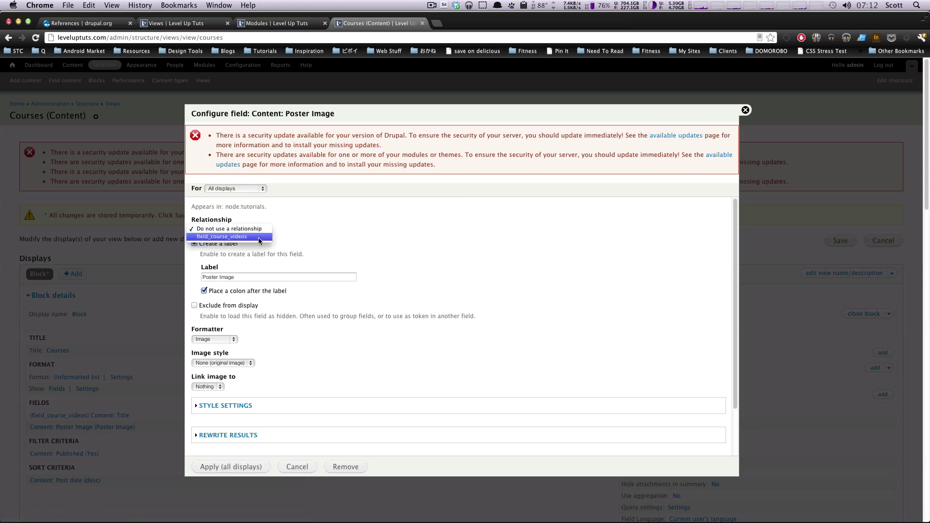
click(260, 240)
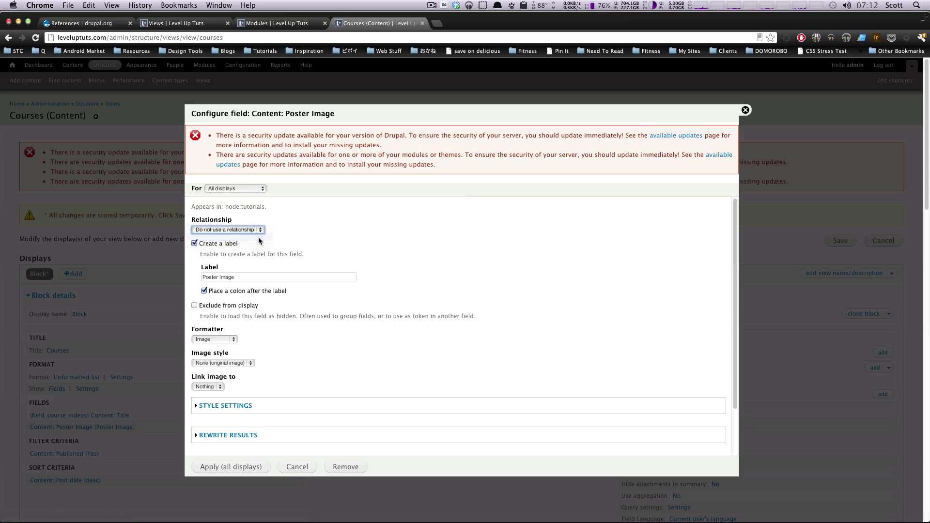
click(229, 470)
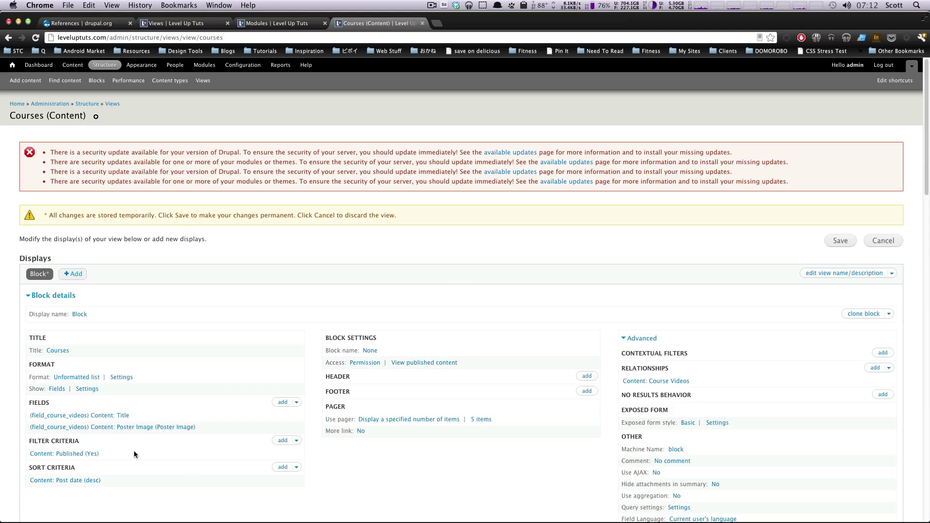
scroll(158, 441, down, 5)
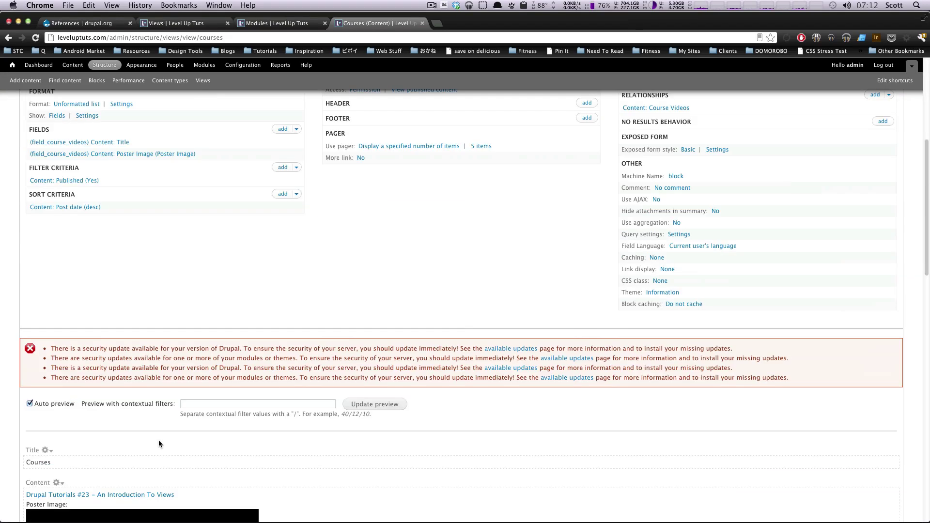
scroll(154, 439, down, 2)
scroll(154, 440, down, 2)
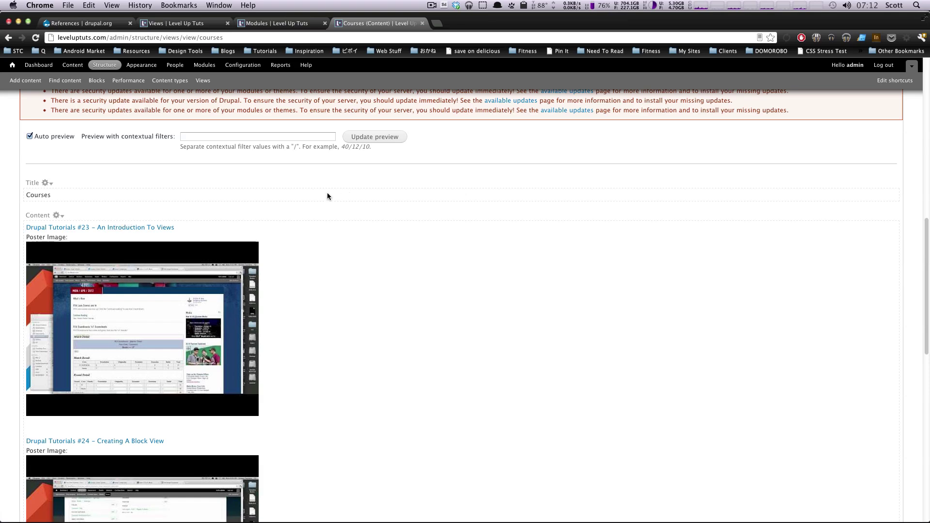
scroll(143, 287, down, 1)
scroll(162, 367, down, 2)
scroll(161, 374, down, 5)
scroll(162, 367, down, 1)
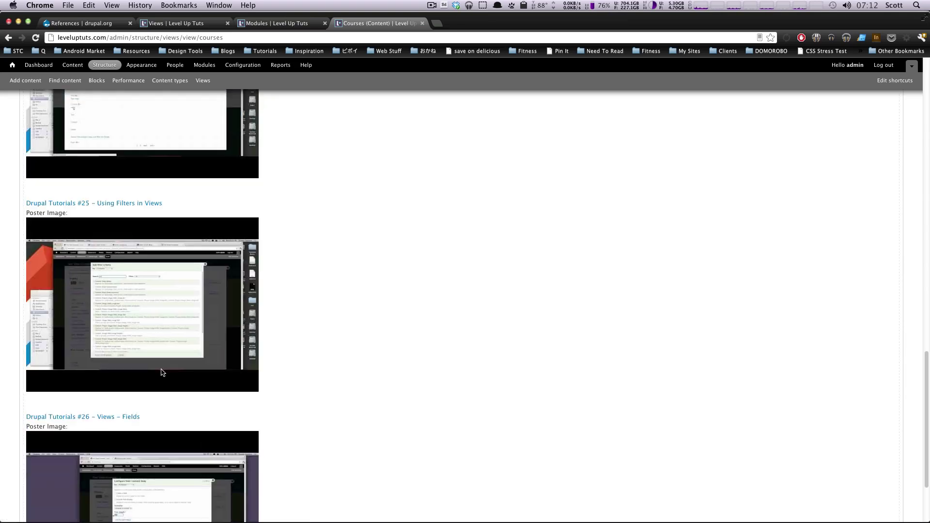
scroll(162, 372, down, 1)
scroll(162, 371, down, 1)
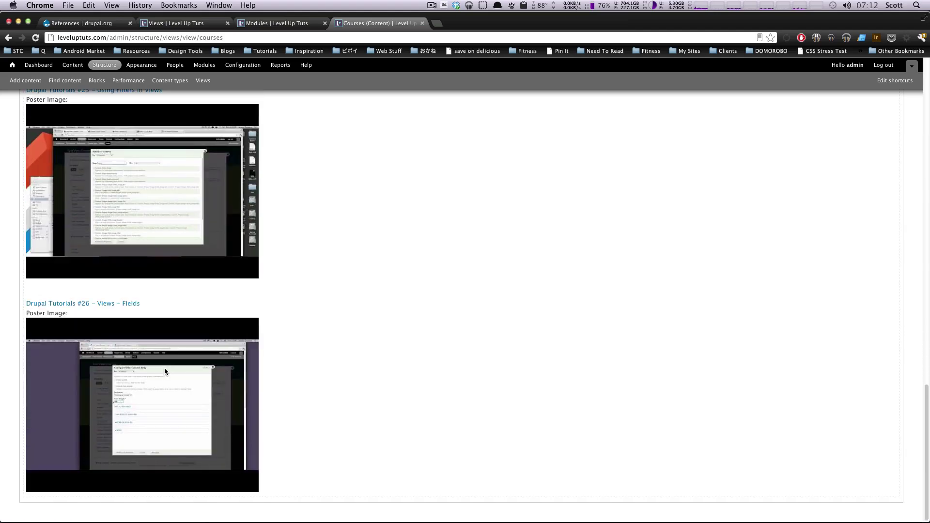
scroll(168, 367, up, 6)
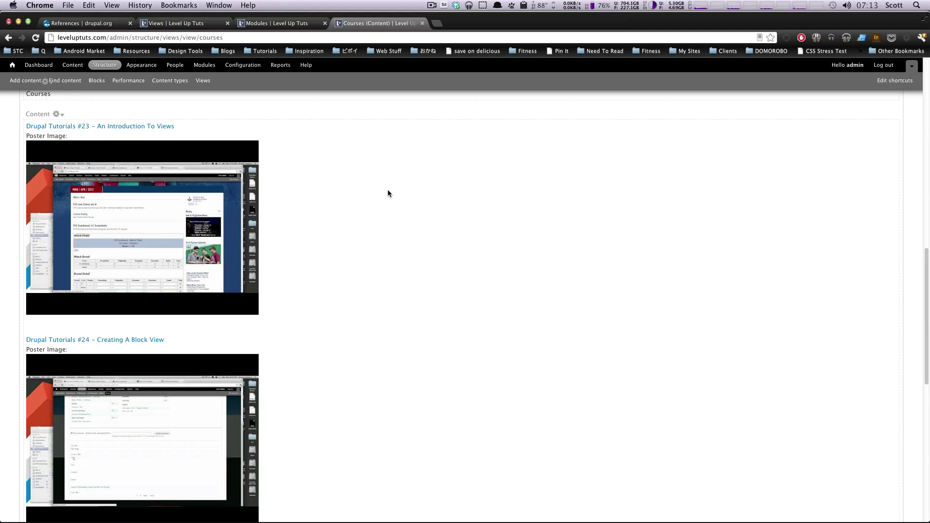
scroll(388, 194, up, 5)
scroll(389, 194, up, 5)
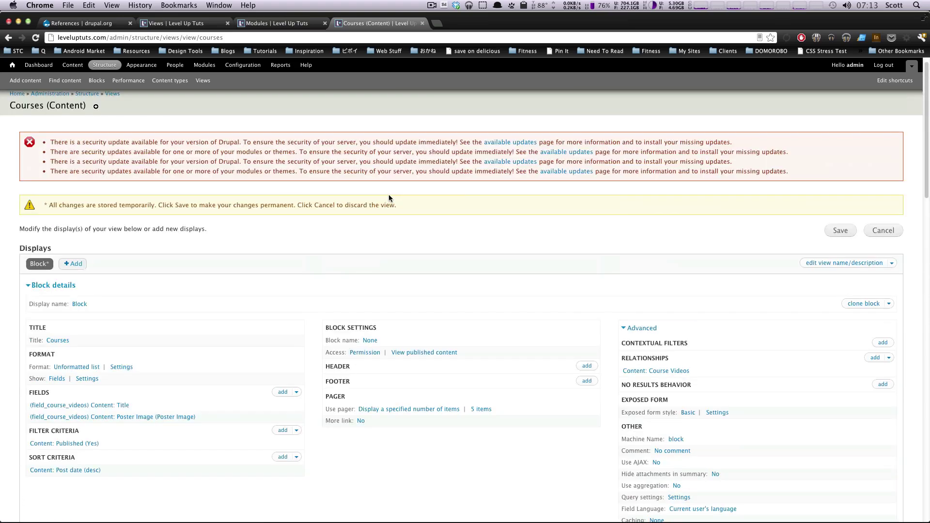
scroll(389, 195, down, 2)
scroll(391, 193, down, 1)
scroll(330, 207, down, 4)
scroll(326, 210, down, 3)
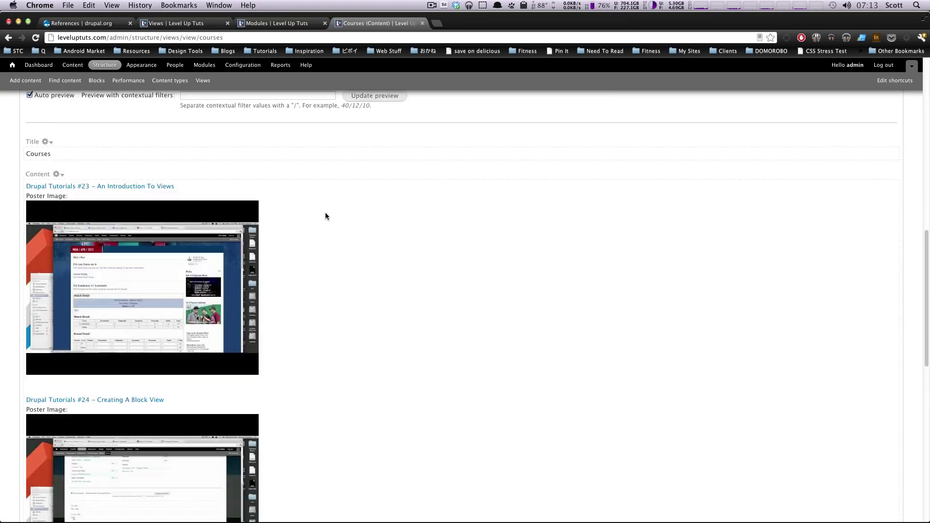
drag(58, 196, 35, 196)
scroll(136, 176, up, 3)
scroll(127, 167, up, 2)
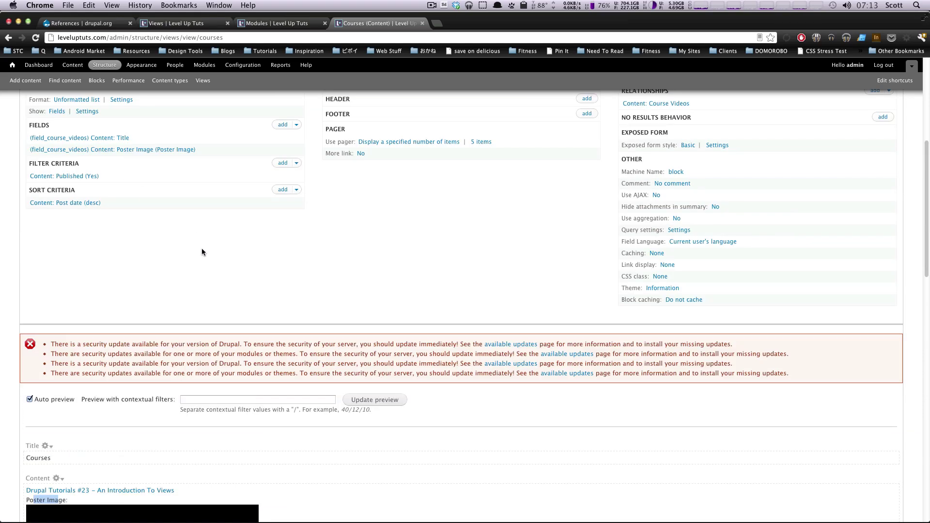
scroll(202, 250, up, 2)
scroll(211, 247, up, 1)
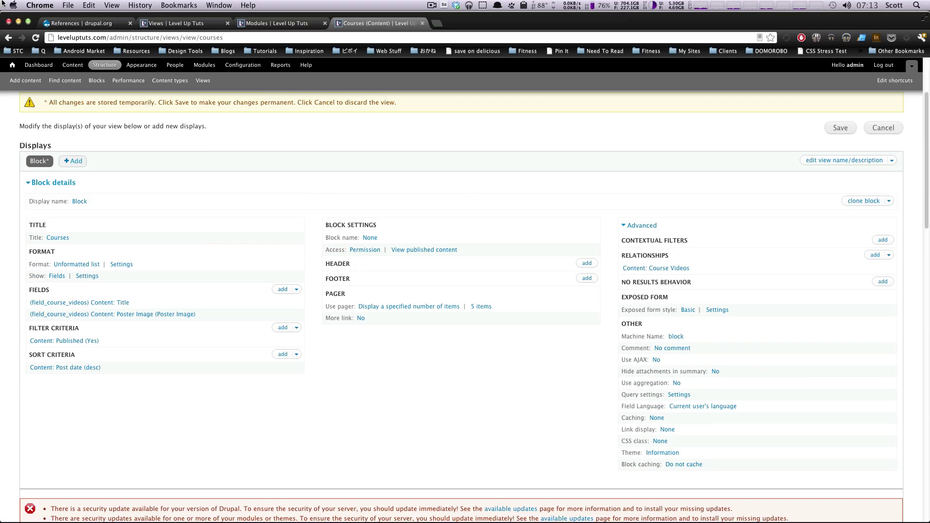
scroll(347, 295, down, 3)
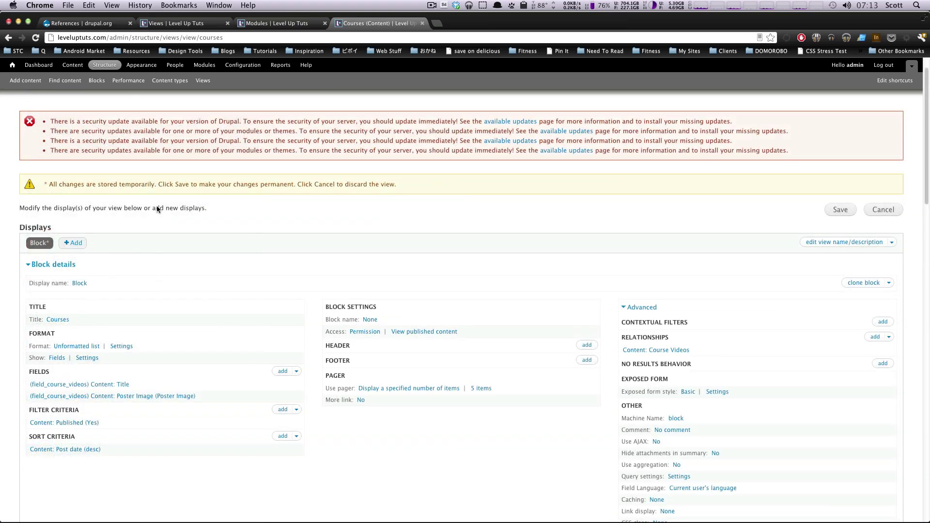
scroll(182, 324, down, 1)
scroll(183, 323, down, 5)
scroll(183, 323, down, 1)
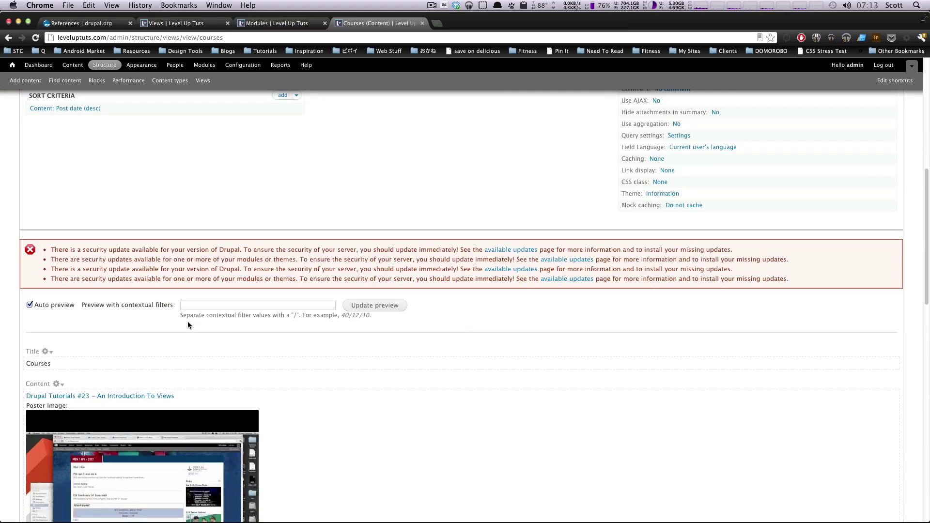
scroll(188, 324, down, 2)
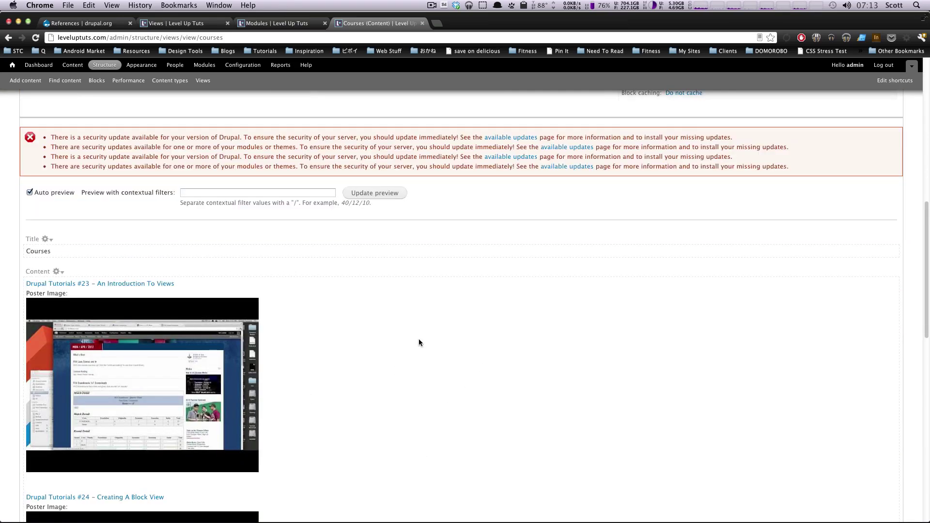
scroll(437, 298, up, 2)
scroll(361, 252, up, 6)
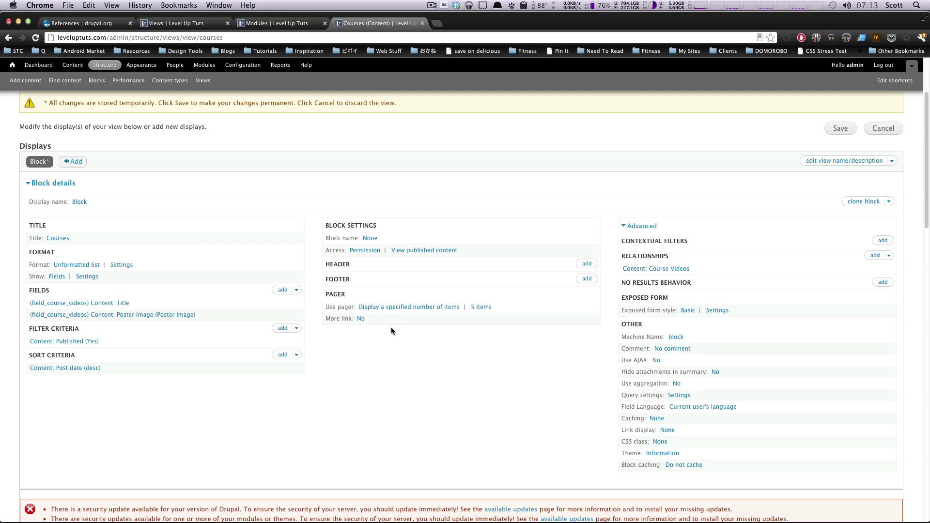
Step: Add a Content: Nid filter for all displays, then view the Views tutorial page
click(279, 329)
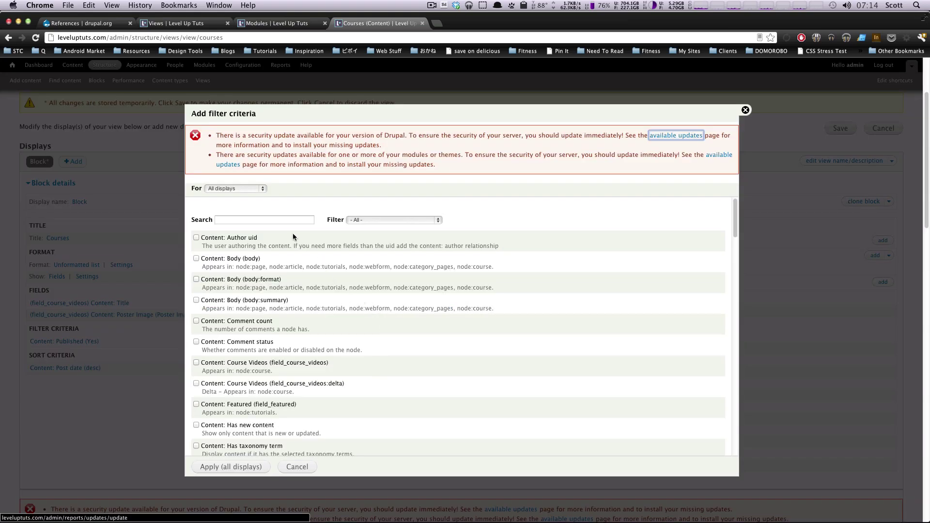
click(268, 220)
text(ni)
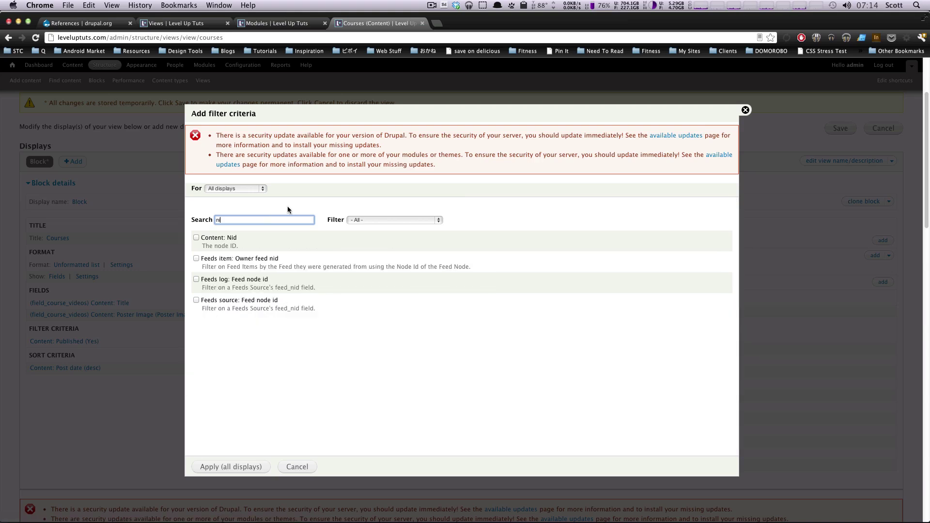
click(196, 237)
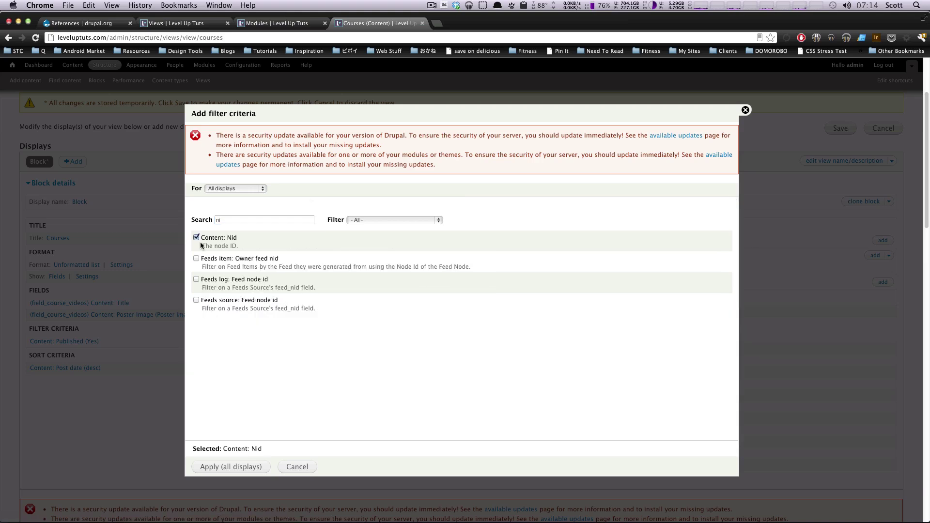
click(242, 468)
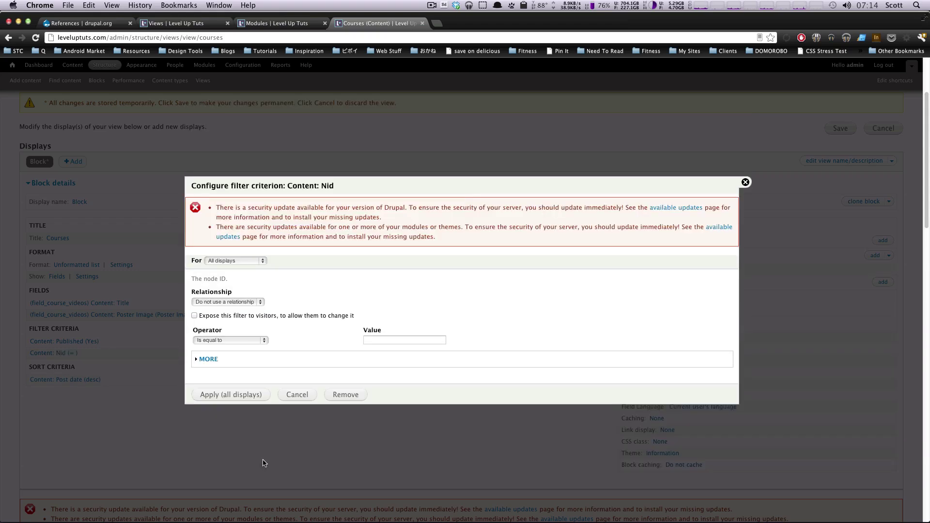
click(385, 338)
click(203, 24)
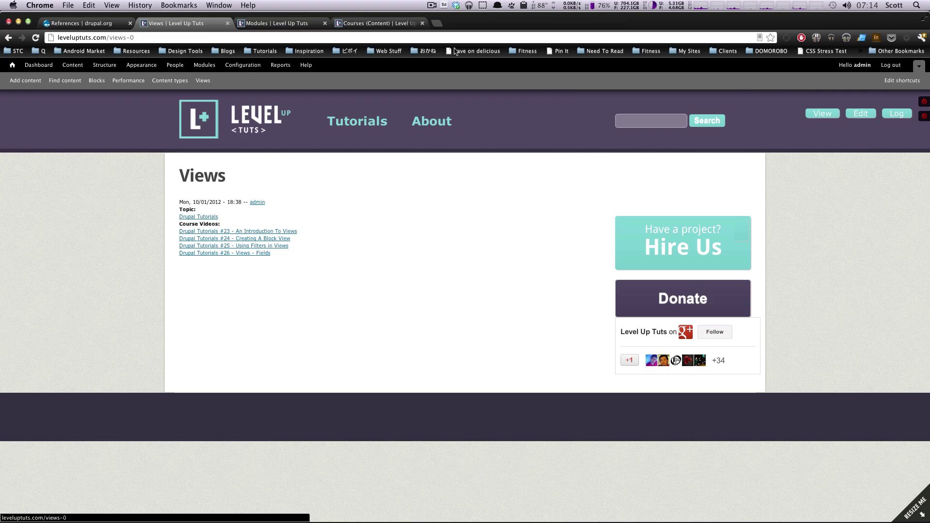
Step: Back in the Courses view, apply the Content: Nid filter with value 581
click(374, 24)
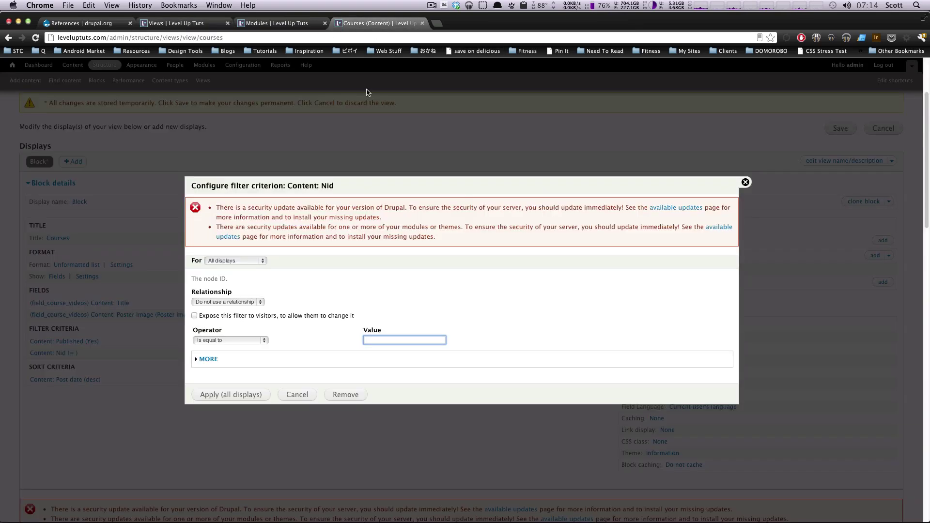
text(581)
click(220, 394)
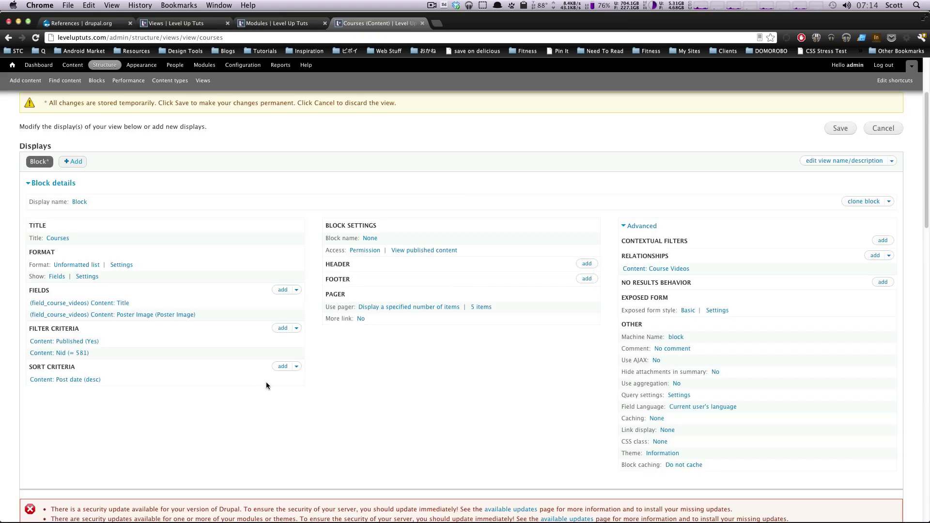
scroll(514, 362, down, 3)
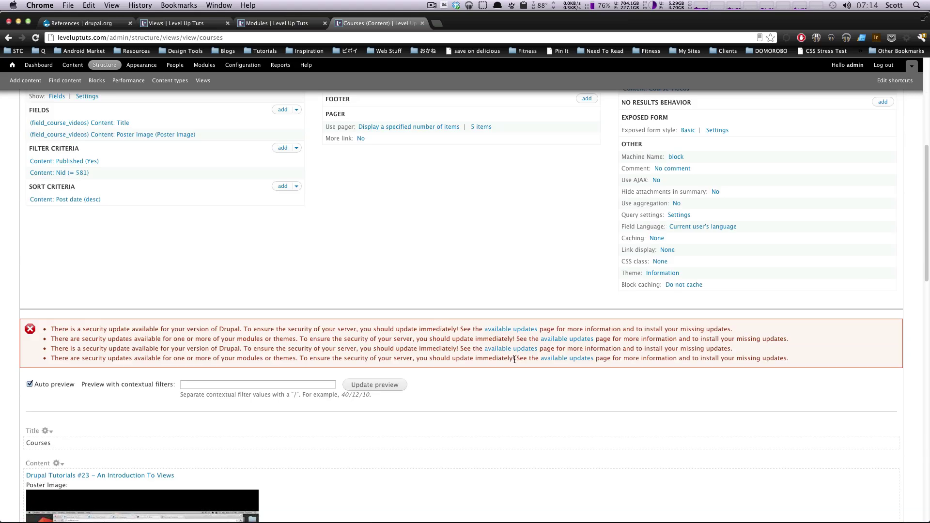
scroll(514, 362, down, 5)
scroll(514, 359, up, 5)
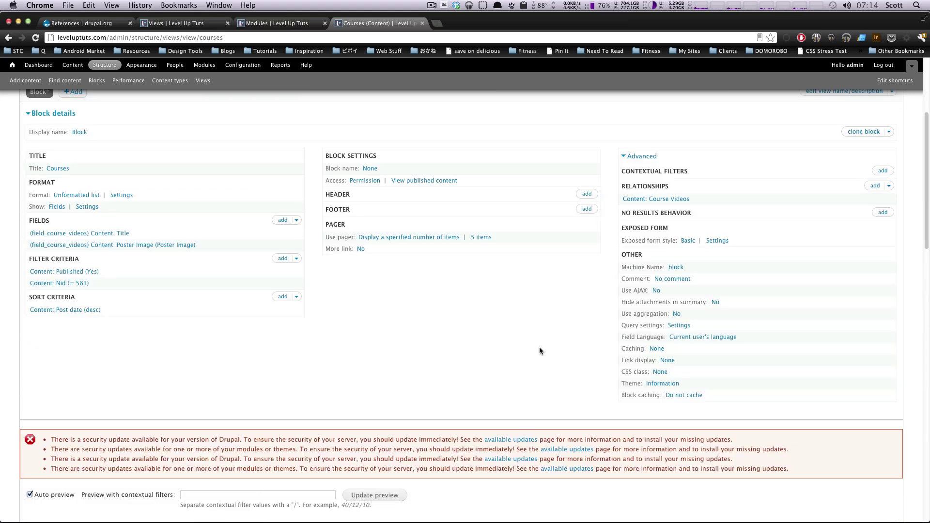
scroll(539, 349, down, 2)
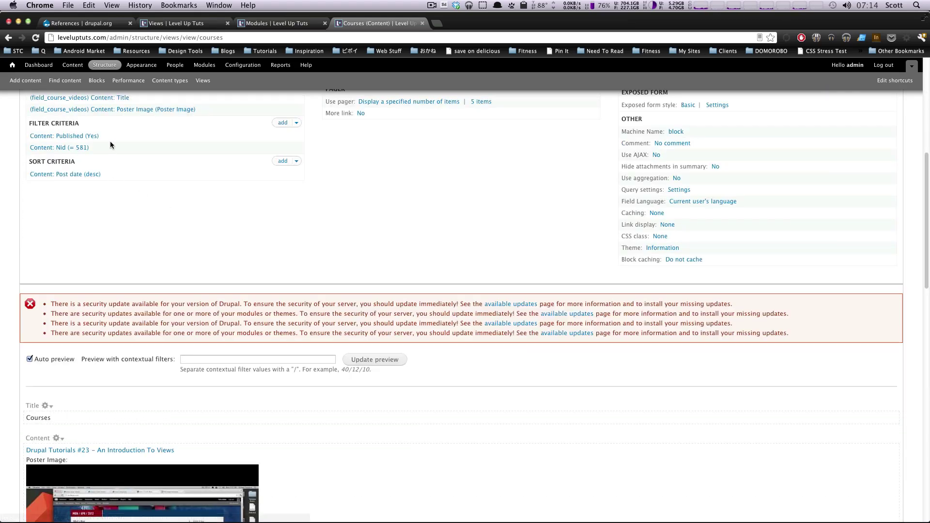
scroll(111, 146, up, 1)
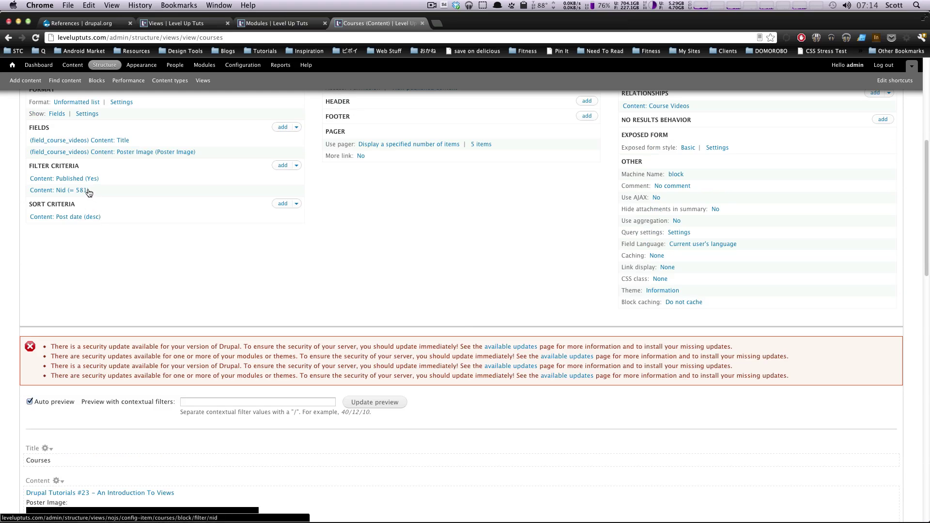
scroll(142, 233, down, 10)
scroll(144, 244, down, 3)
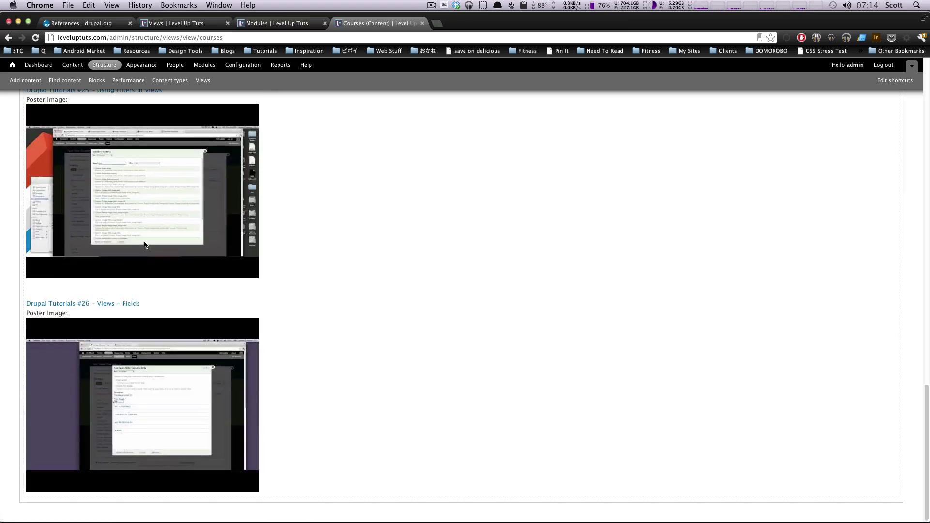
scroll(145, 245, up, 10)
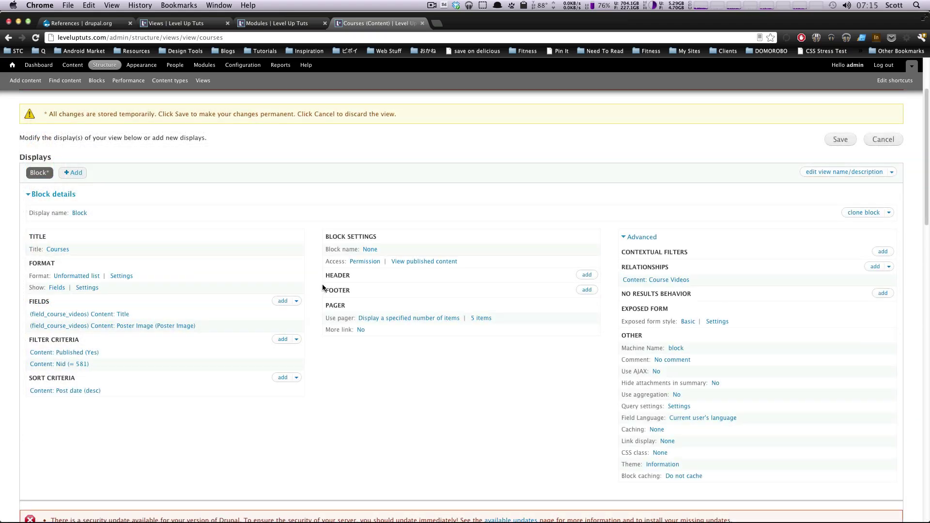
scroll(320, 300, down, 5)
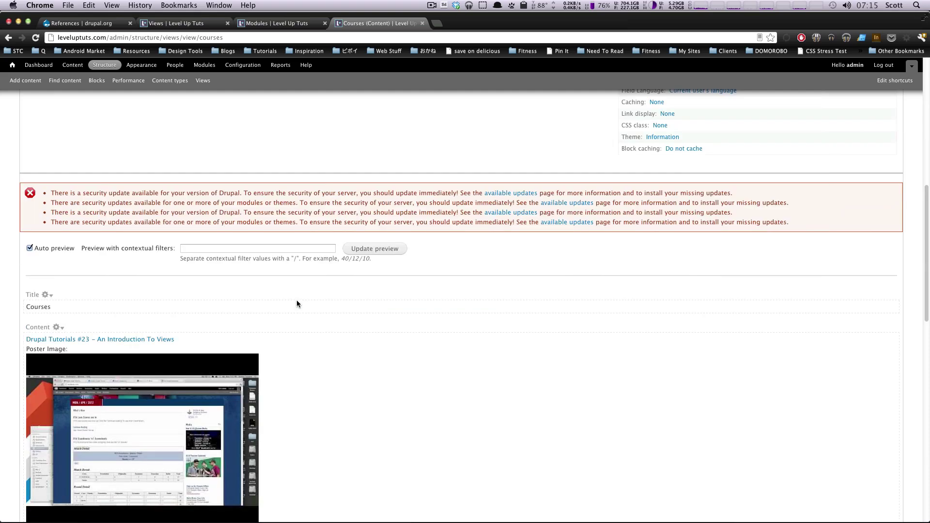